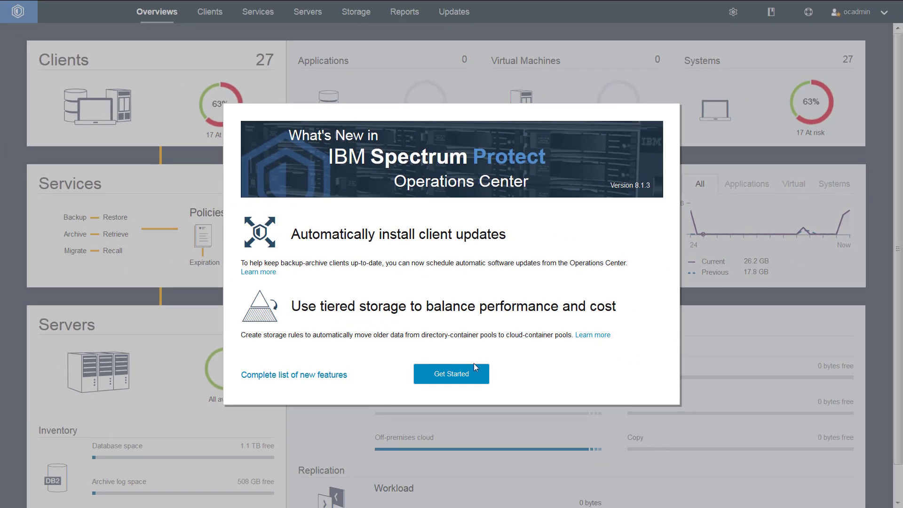
- Dismiss the welcome dialog and open Storage > Tiering Rules, which lists RULE1
click(471, 371)
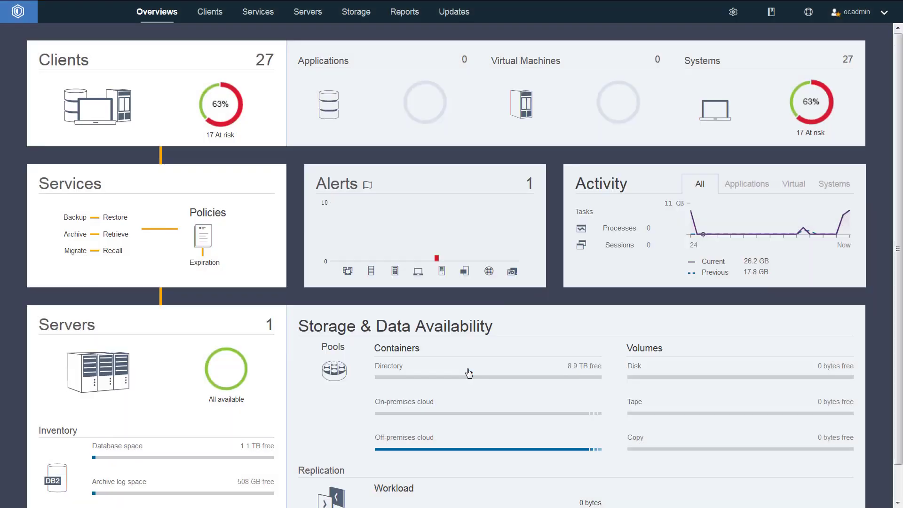
mouse_move(354, 18)
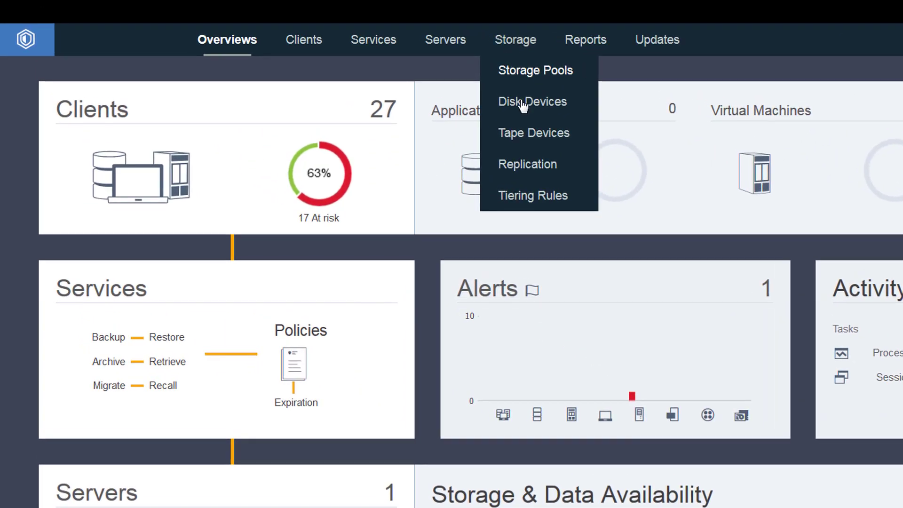
click(512, 196)
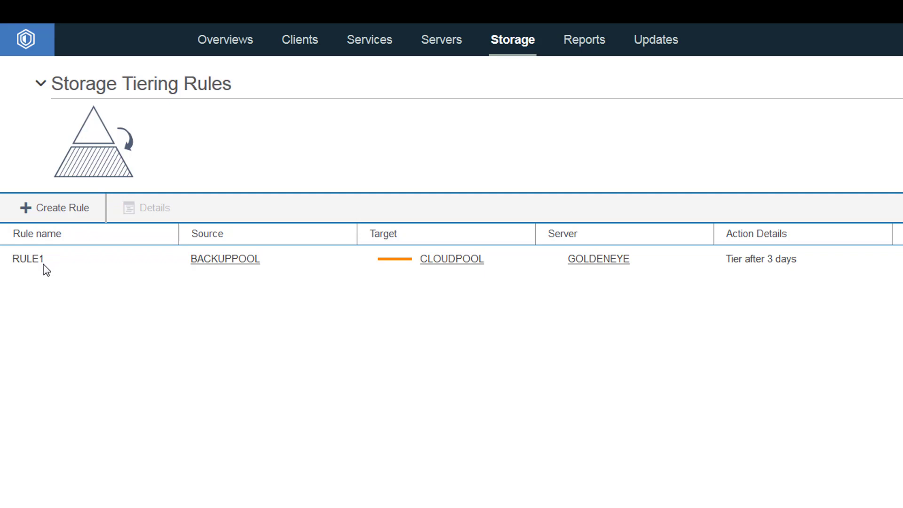
- Start a new tiering rule with target pool CLOUDPOOL and source pool DANDIRPOOL
click(38, 216)
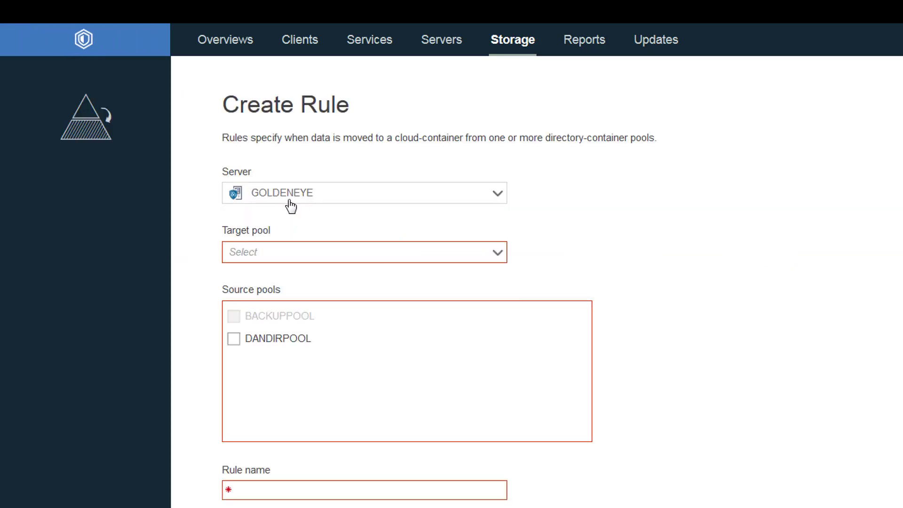
click(257, 258)
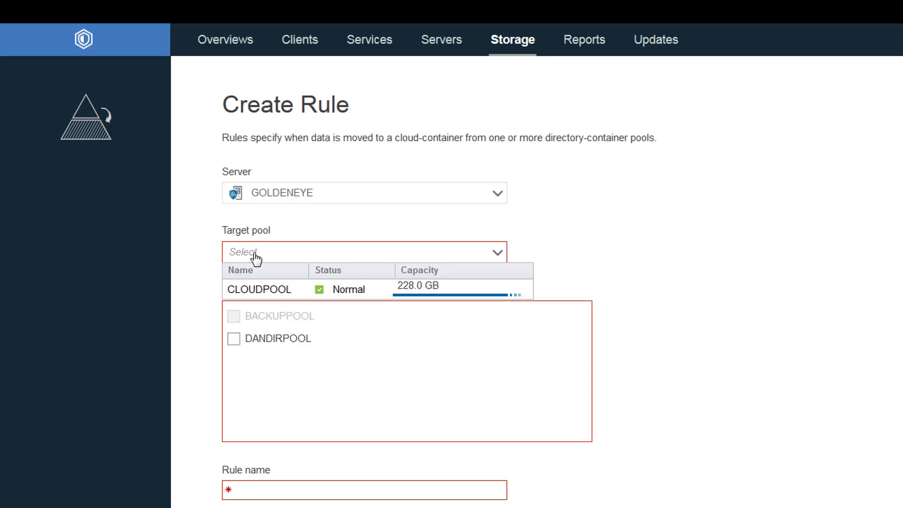
click(247, 289)
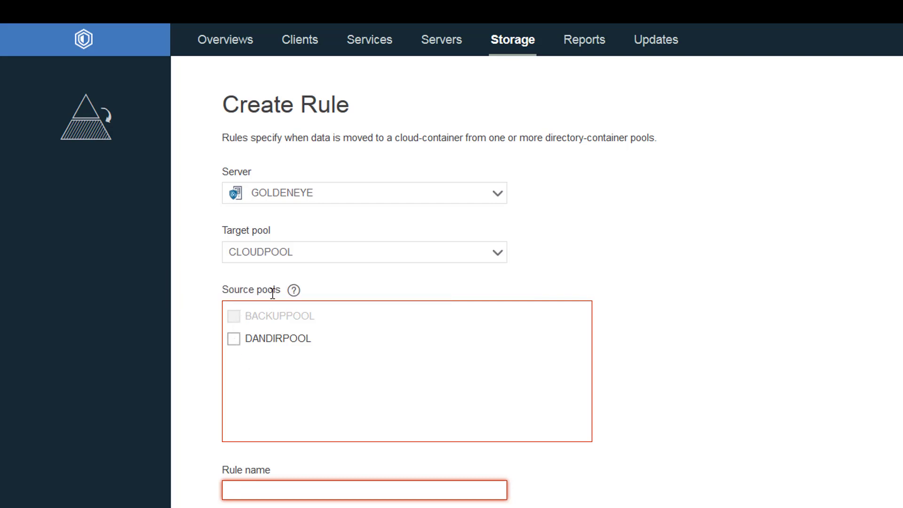
mouse_move(294, 292)
click(234, 339)
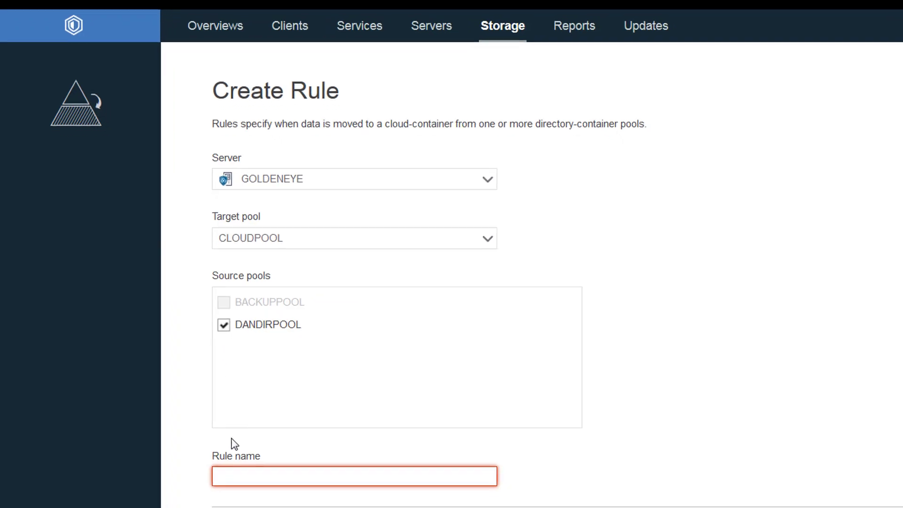
- Name the rule 'tiertocloud' and change its tiering delay from 30 to 10 days
click(240, 489)
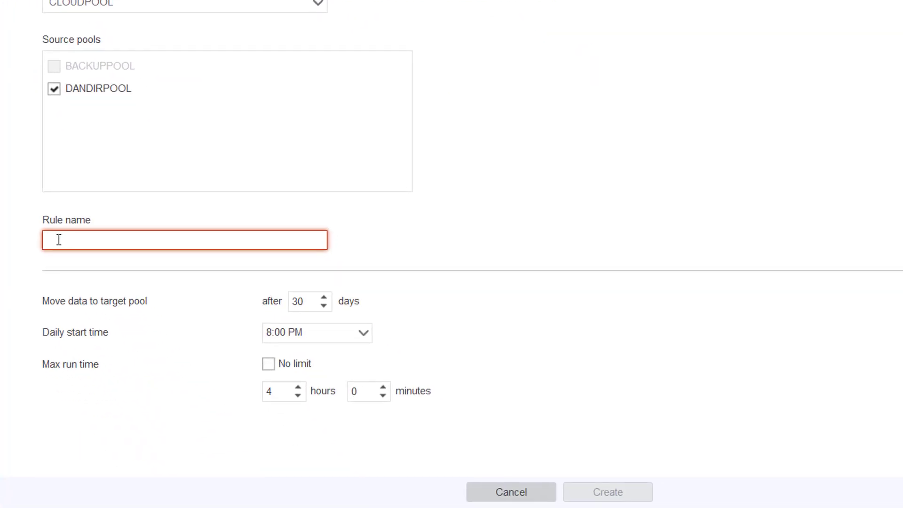
text(tie)
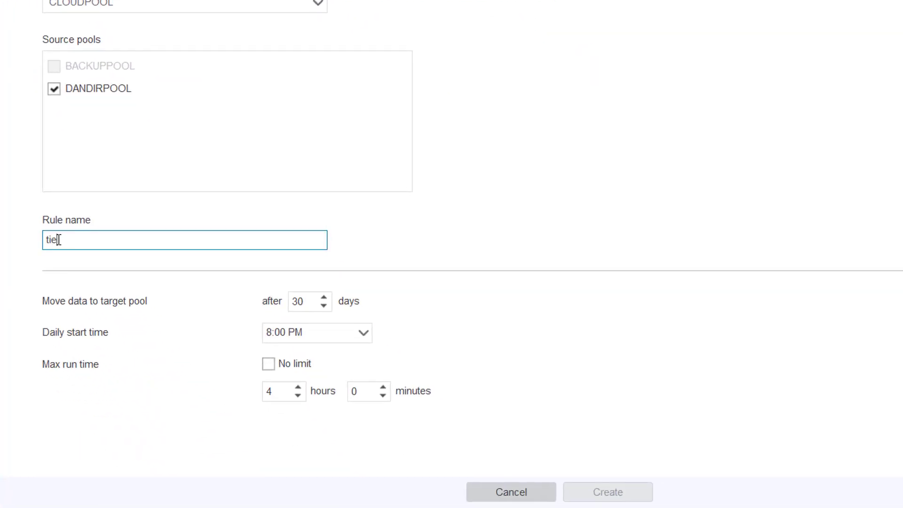
text(rtocloud)
drag(306, 301, 278, 292)
text(10)
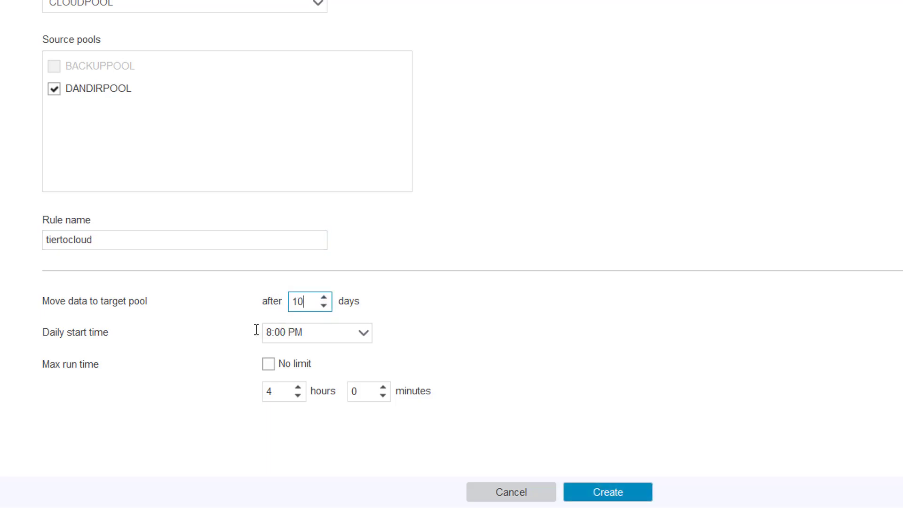
- Change the daily start time from 8:00 PM to 1:00 PM and view the Max run time help
mouse_move(124, 336)
click(365, 333)
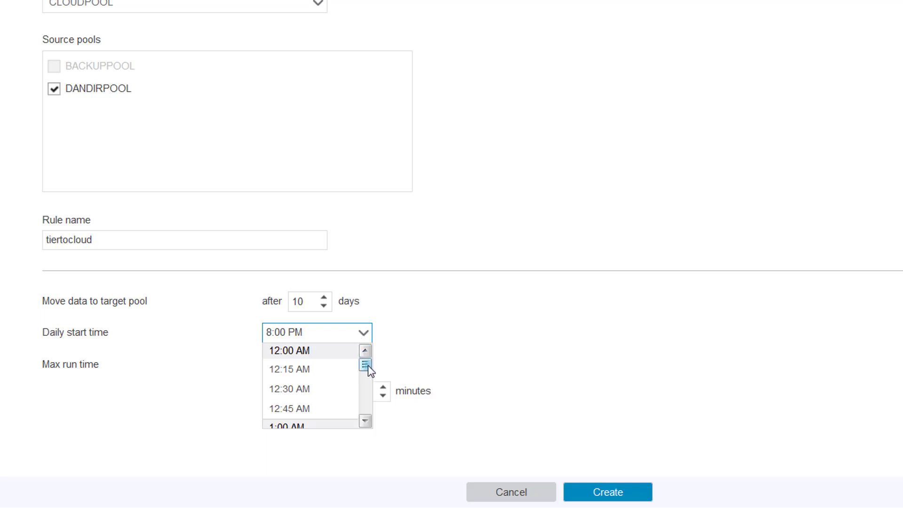
drag(367, 365, 365, 388)
click(281, 357)
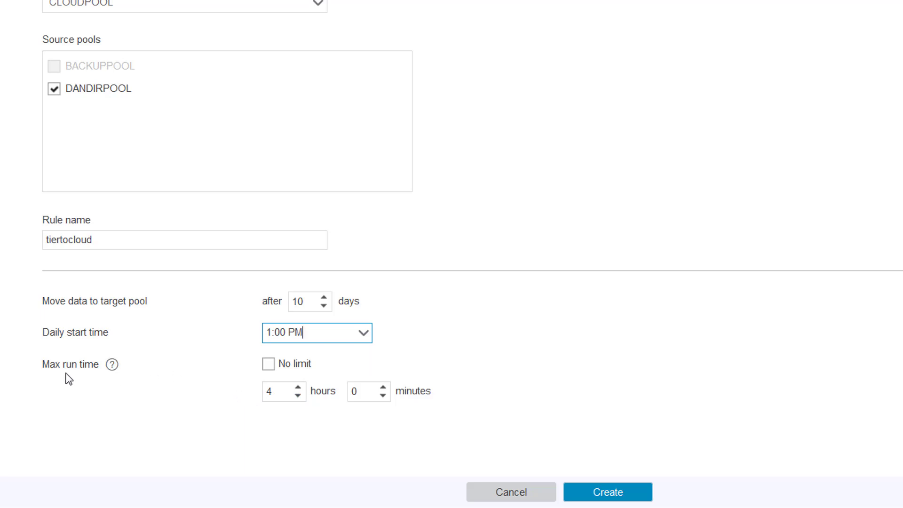
click(111, 366)
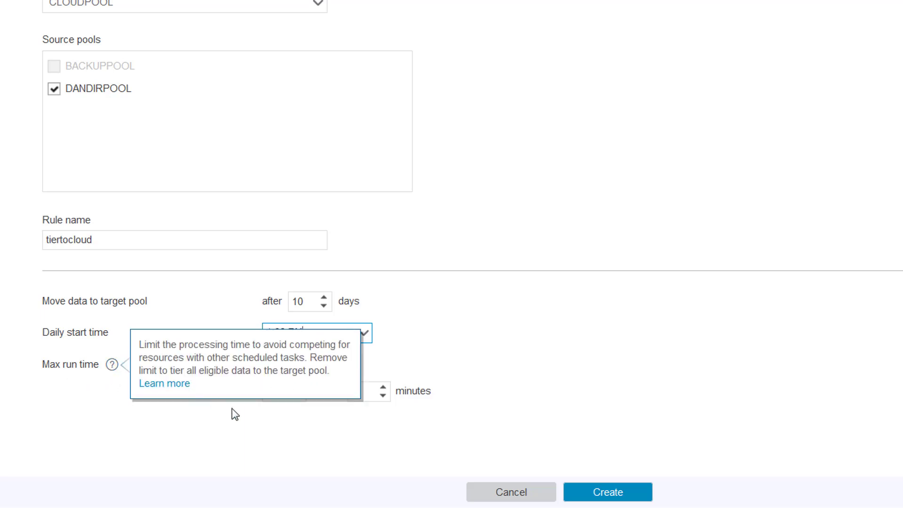
- Save the tiertocloud rule, then open TIERTOCLOUD's details from the Tiering Rules list
click(629, 494)
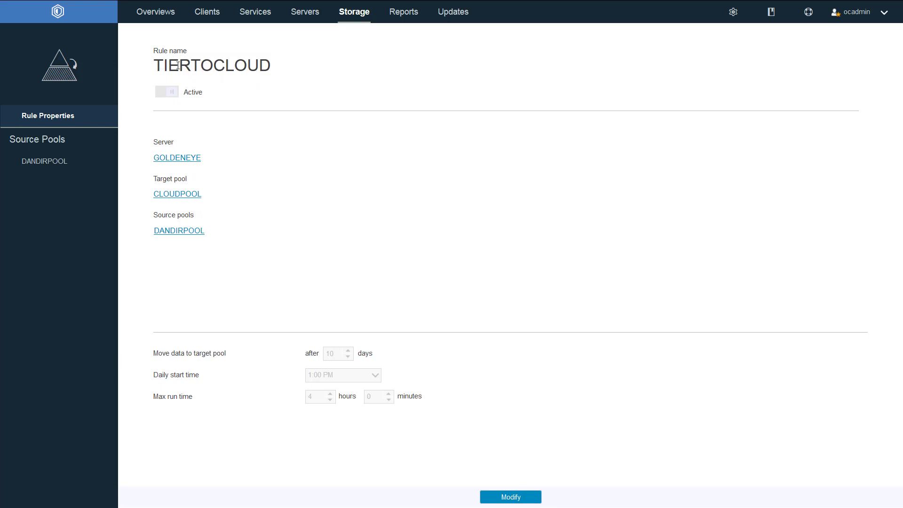
mouse_move(352, 14)
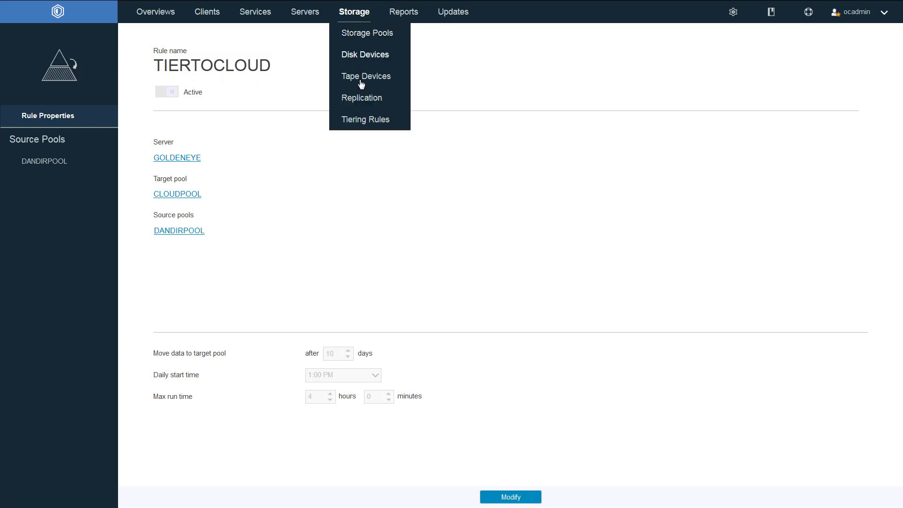
click(362, 122)
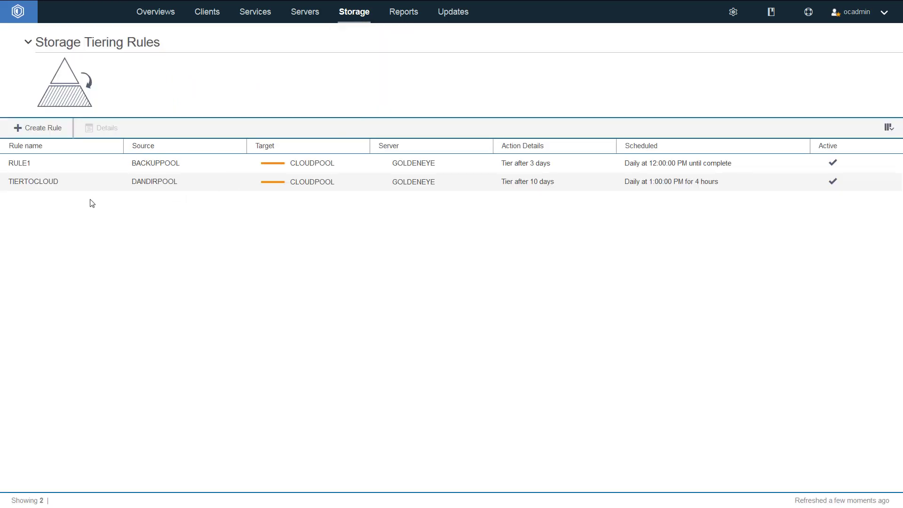
click(27, 185)
click(102, 134)
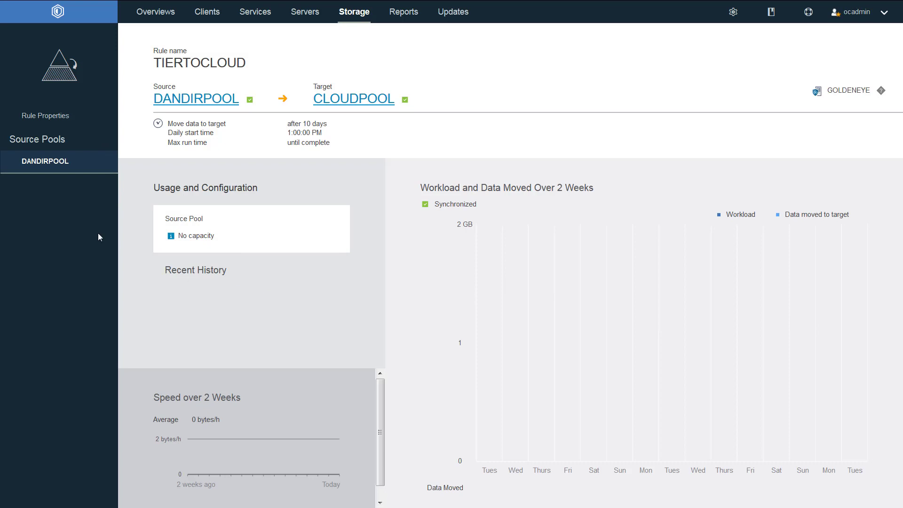
- Edit TIERTOCLOUD's Rule Properties, raising the tiering delay from 10 to 14 days, and save
click(35, 162)
click(42, 120)
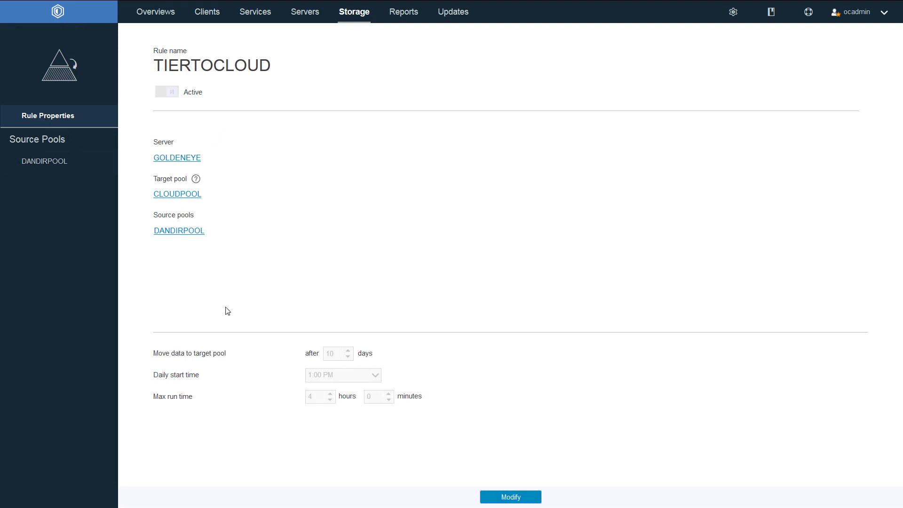
click(506, 496)
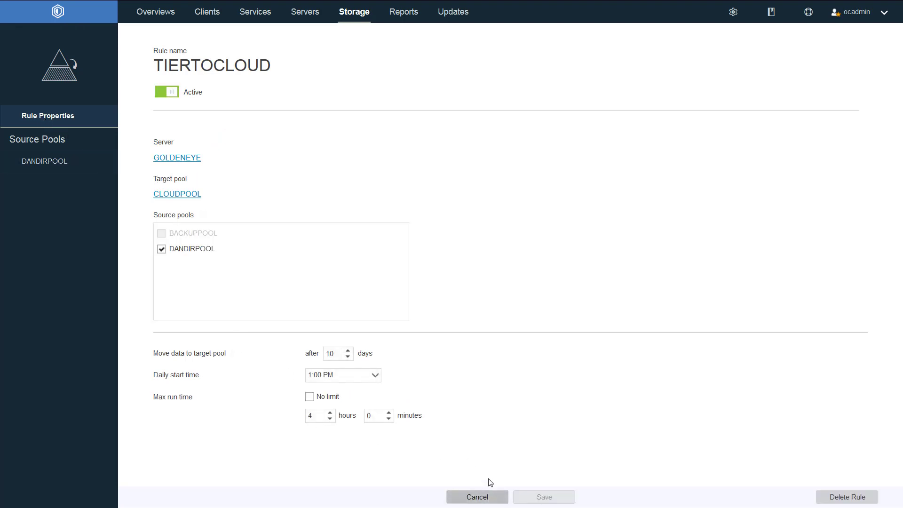
click(348, 350)
click(348, 350)
click(348, 350)
click(348, 350)
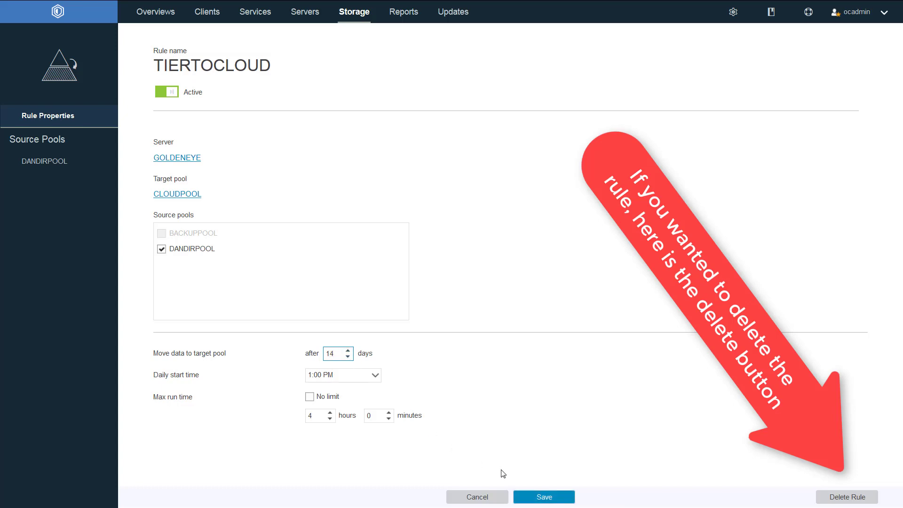
click(551, 496)
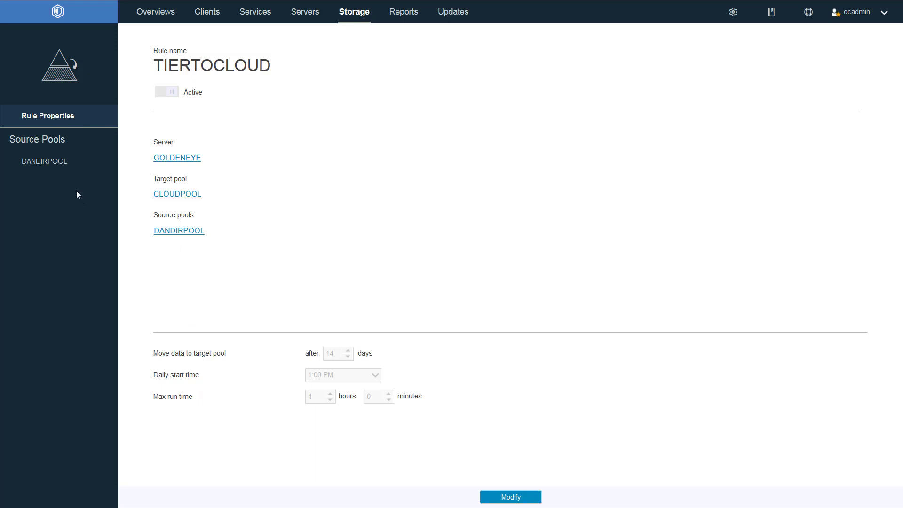
- Return to Tiering Rules and open RULE1's details and statistics
mouse_move(365, 17)
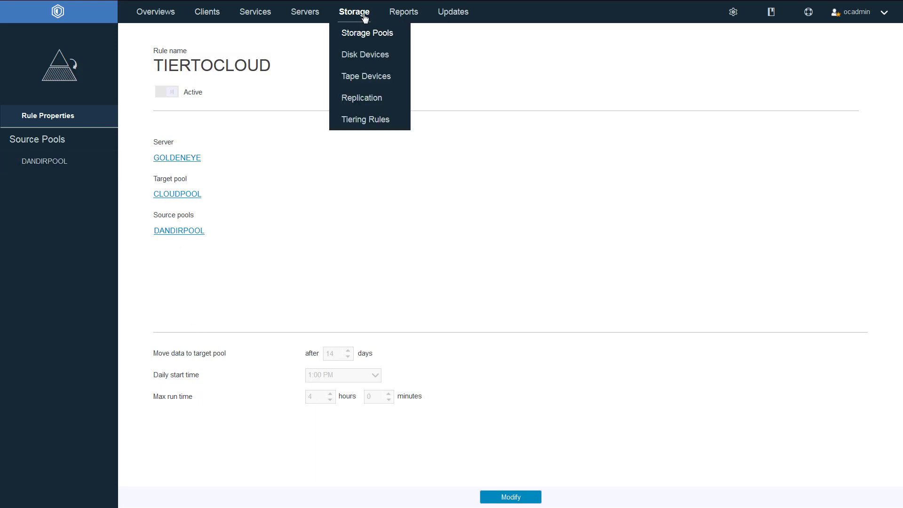
click(356, 120)
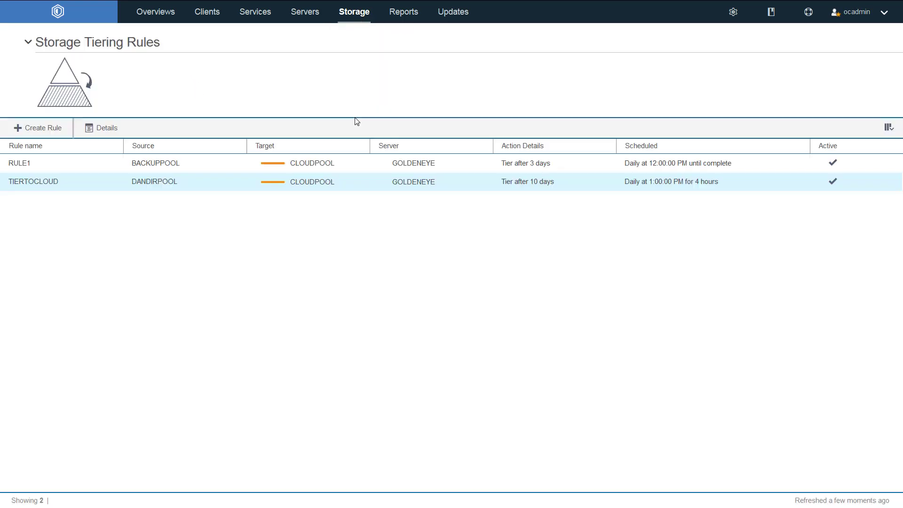
click(16, 164)
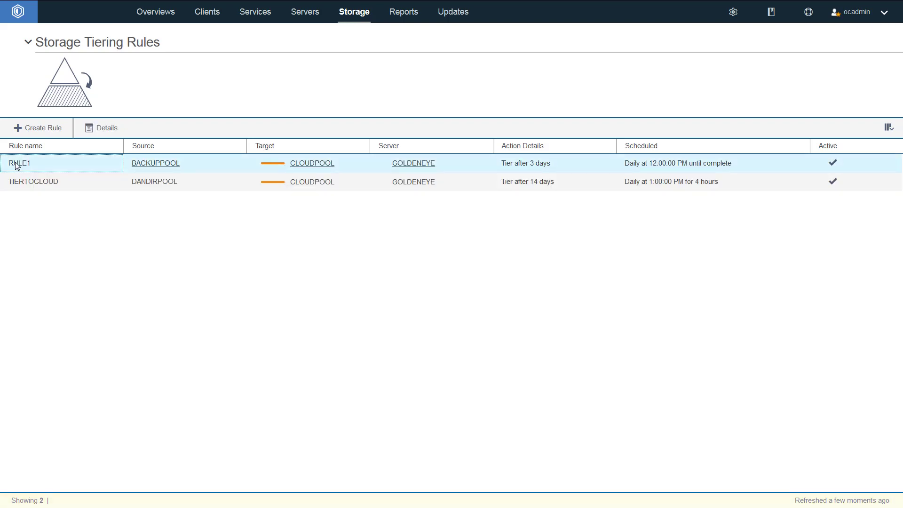
click(104, 130)
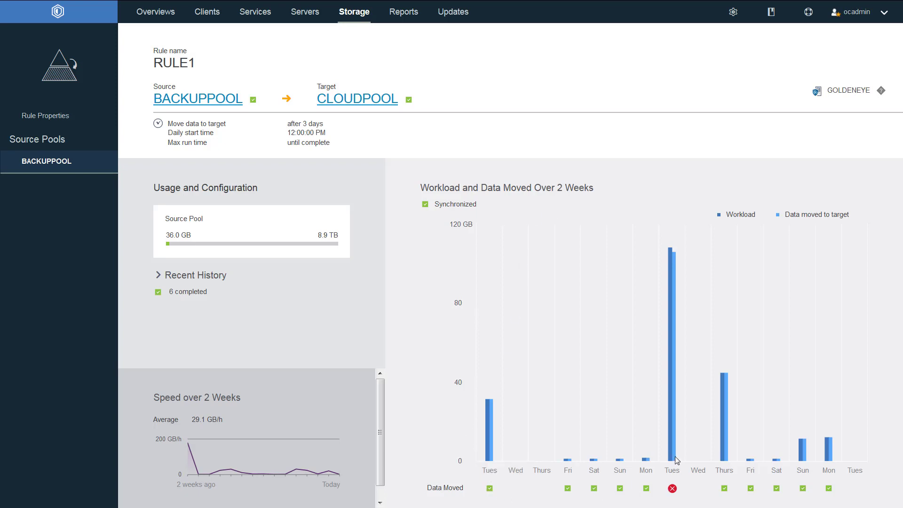
mouse_move(674, 451)
mouse_move(200, 466)
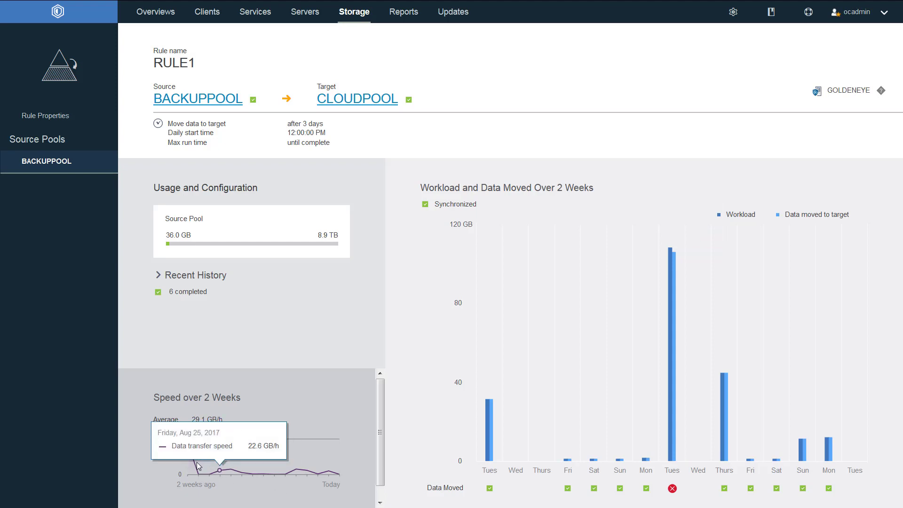